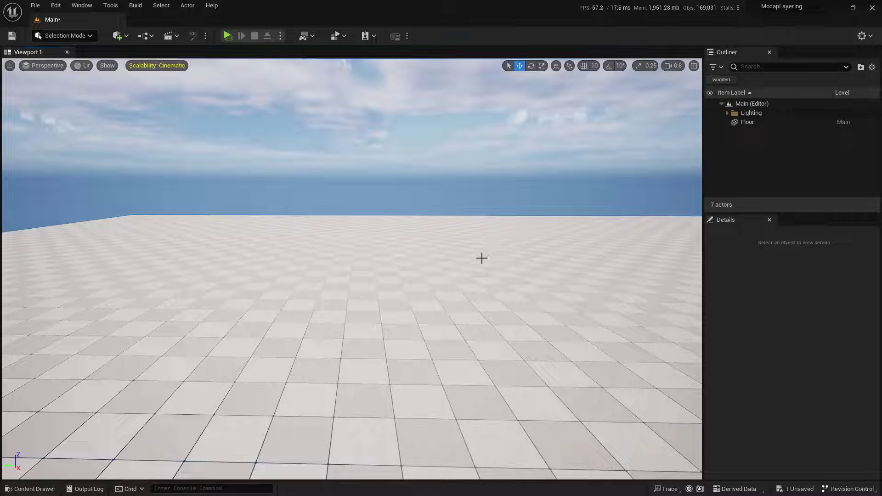
Drag SphereControl_V1 from the Content Drawer into the level and frame the sphere in the viewport
key(ctrl+space)
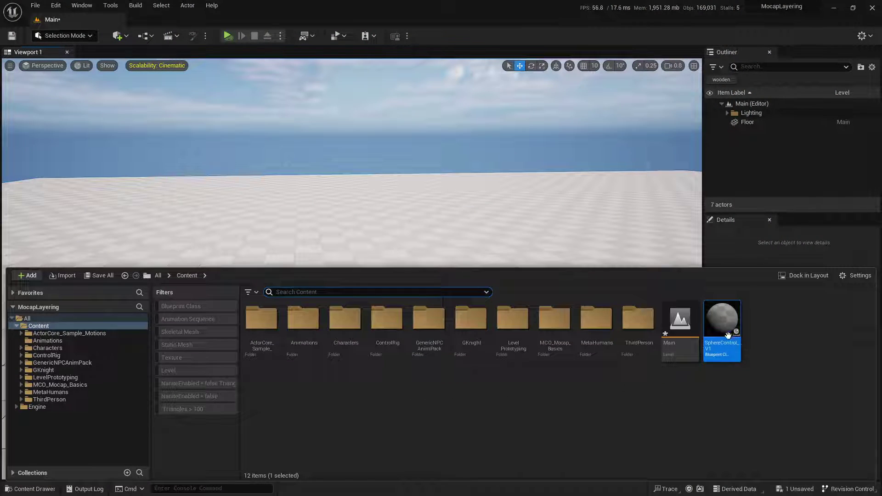
drag(710, 289, 394, 275)
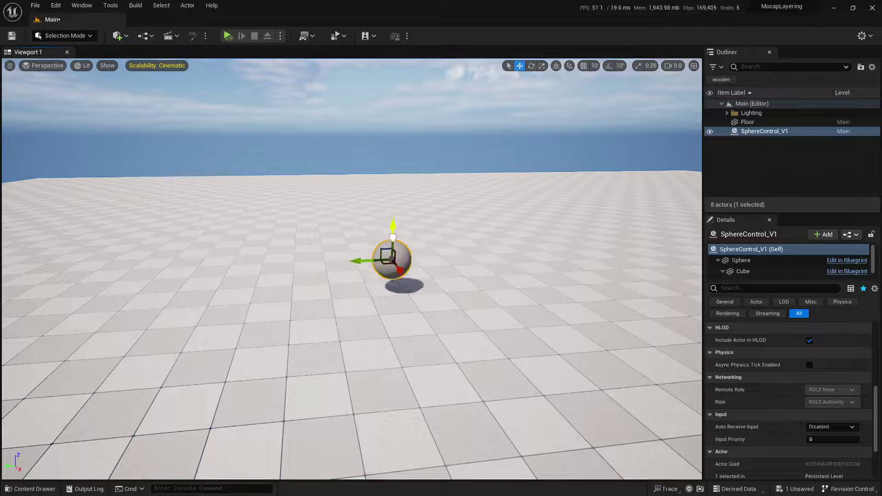
right_drag(393, 236, 503, 251)
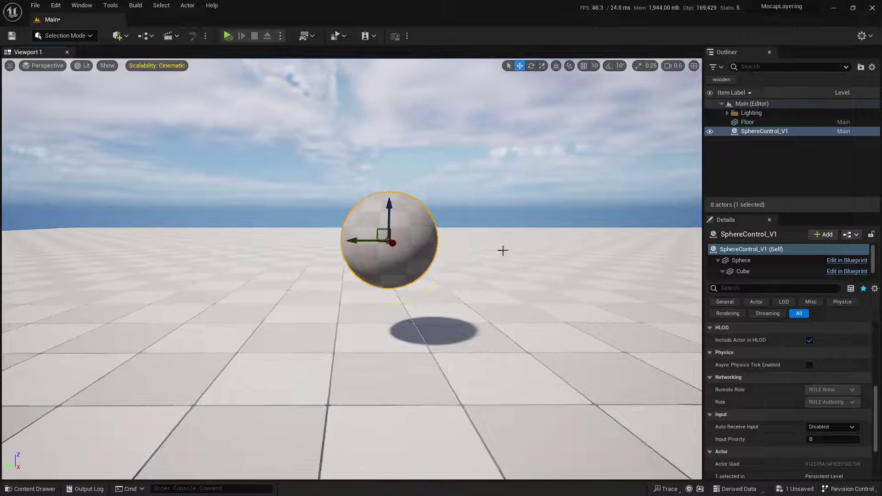
key(e)
scroll(492, 262, up, 5)
key(q)
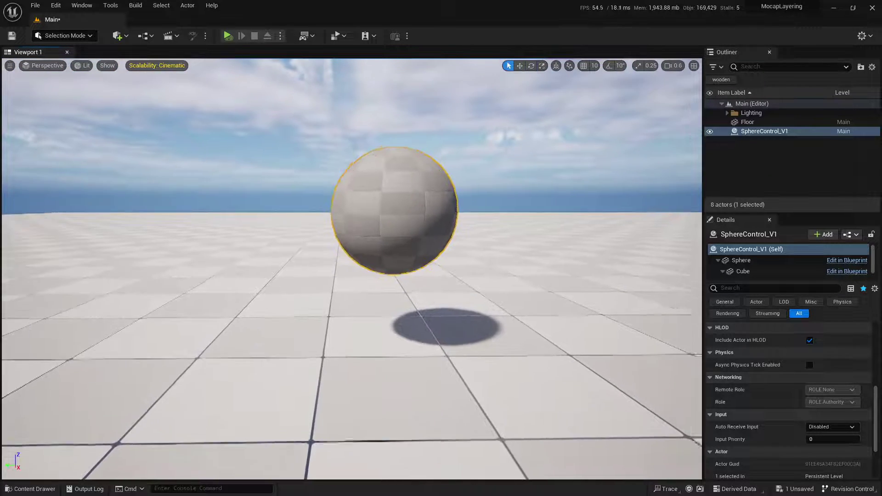
scroll(333, 171, down, 5)
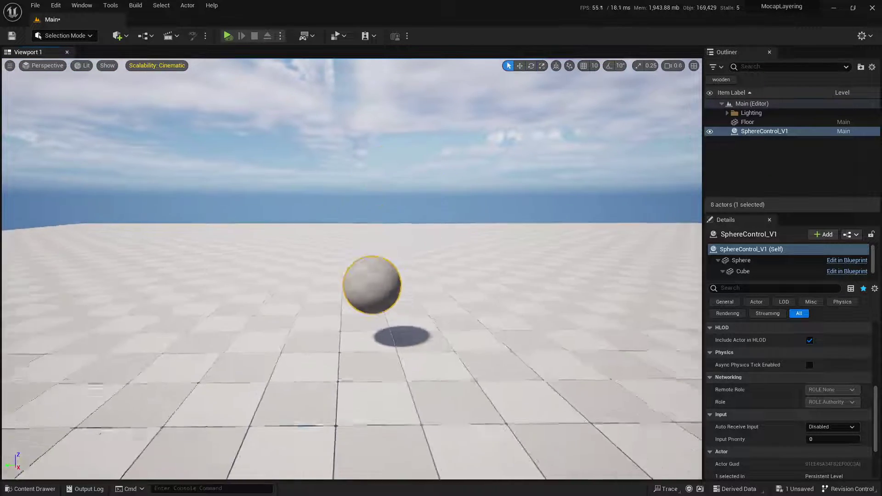
click(228, 38)
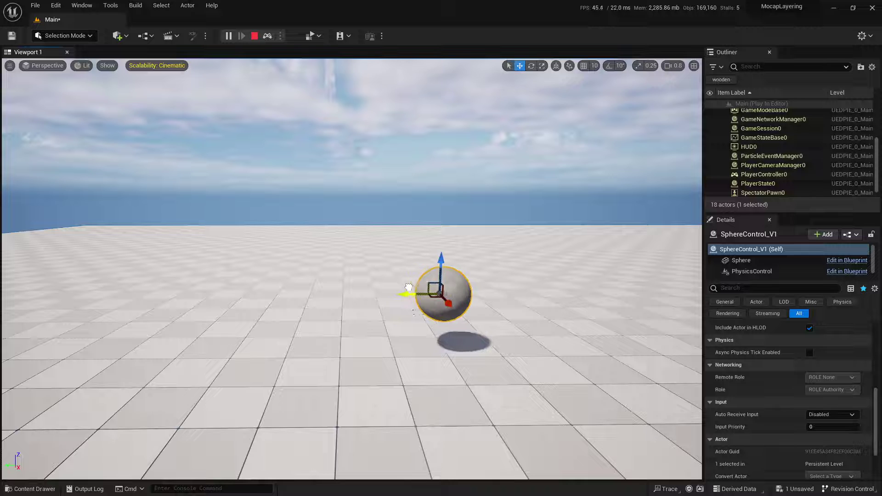
drag(394, 286, 394, 203)
key(e)
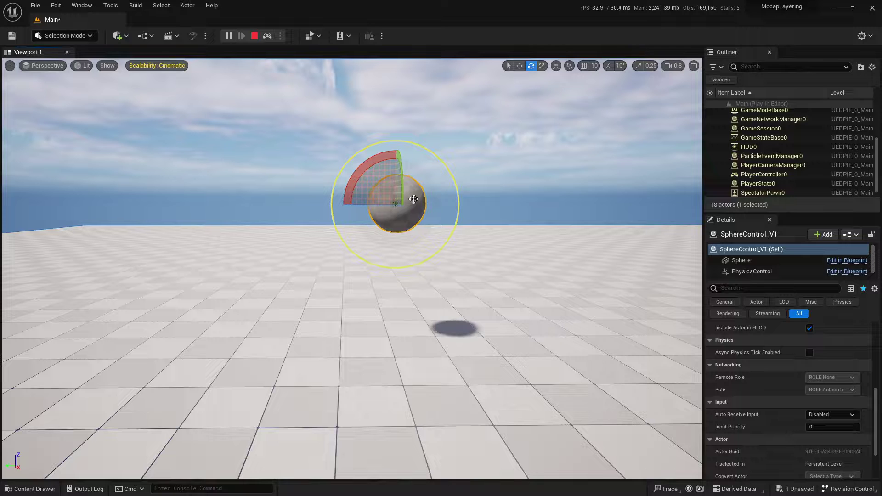
drag(366, 166, 348, 179)
right_drag(387, 230, 387, 229)
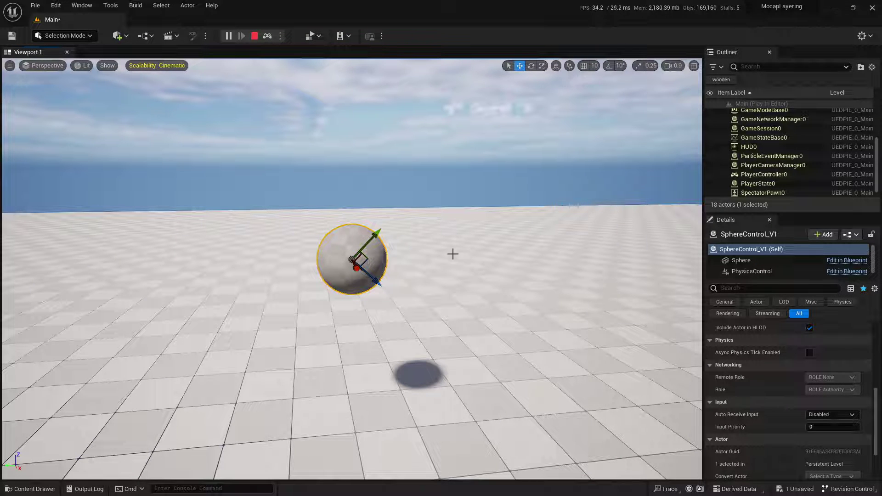
click(254, 36)
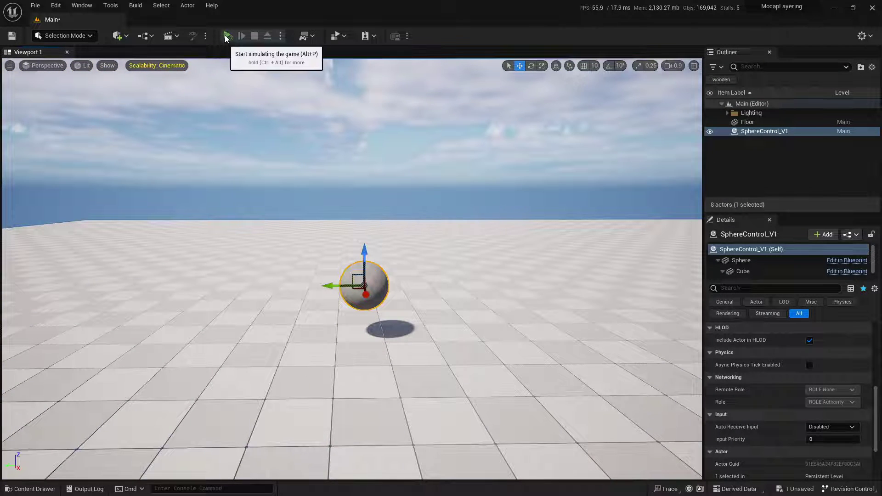
click(226, 36)
key(w)
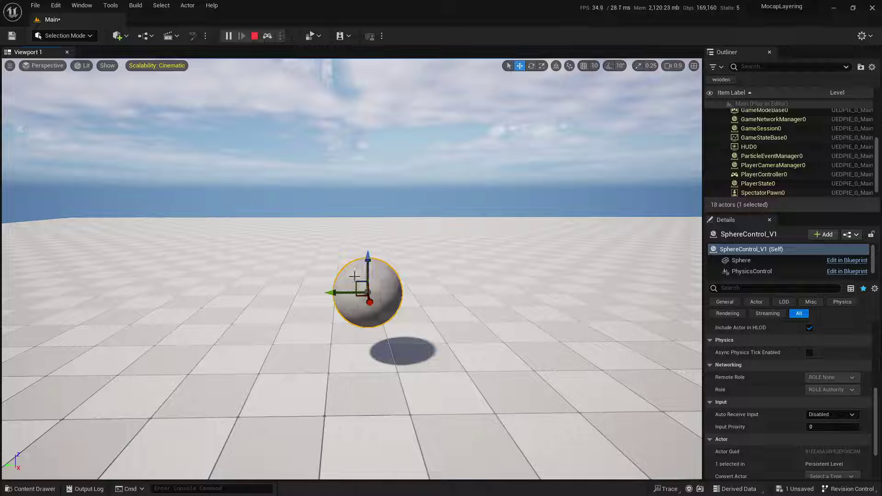
drag(368, 261, 377, 478)
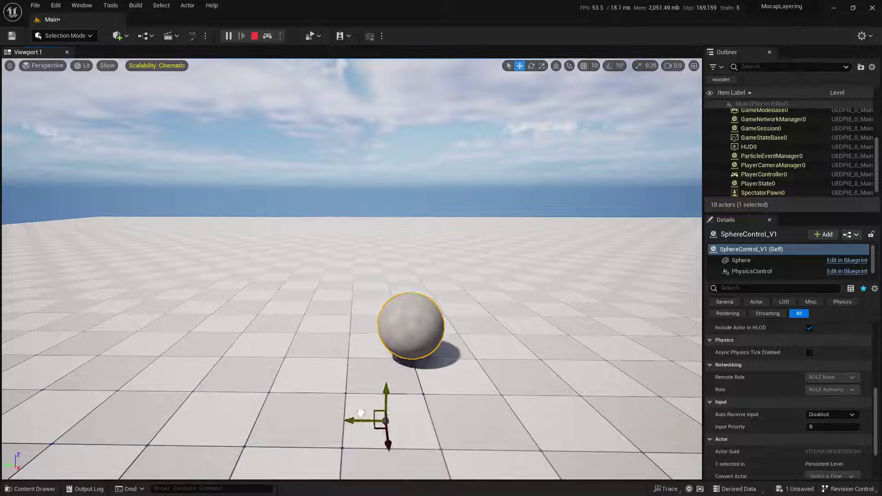
drag(361, 413, 323, 222)
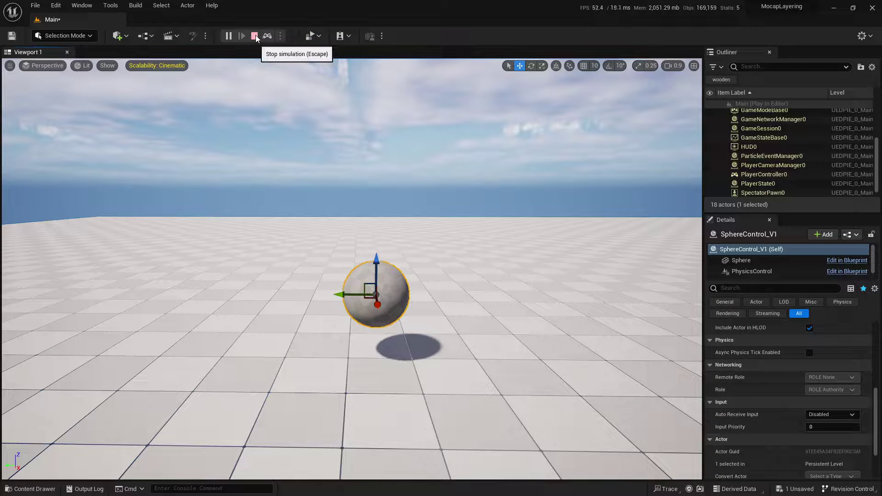
click(254, 36)
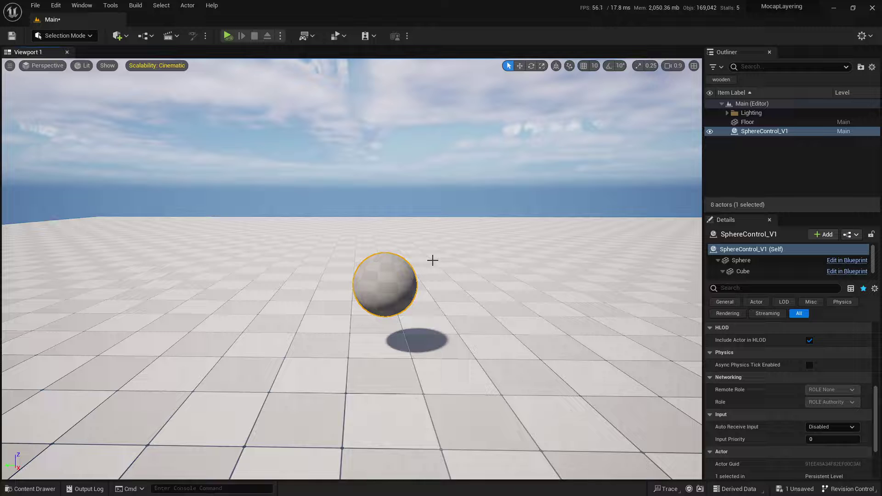
right_drag(400, 260, 487, 322)
Create a new Actor-based Blueprint Class in the Content folder with its default name
key(ctrl+space)
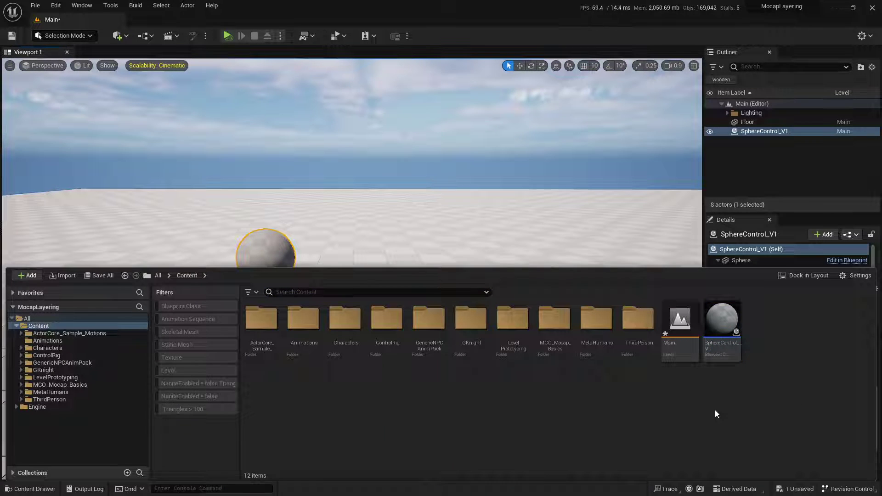
right_click(686, 405)
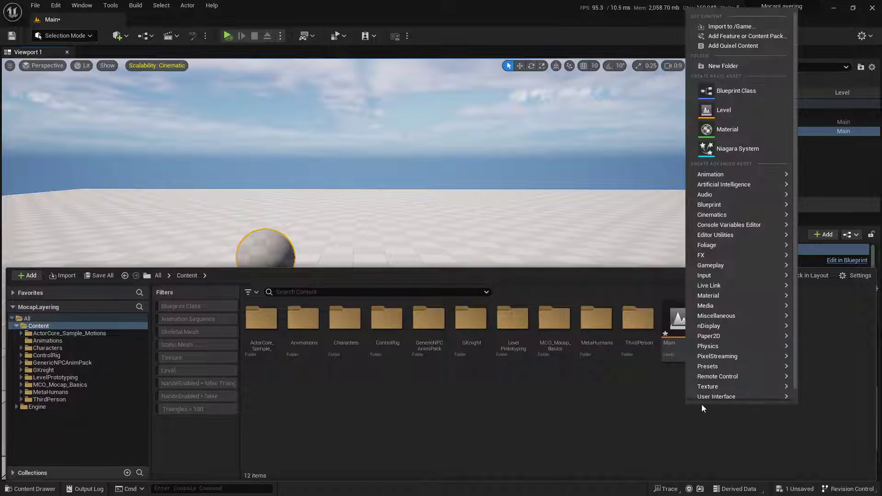
click(743, 91)
click(350, 164)
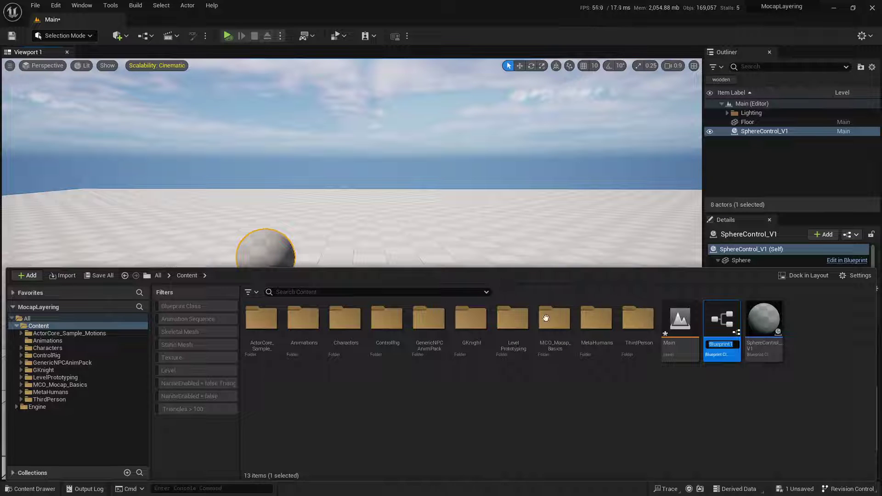
key(Return)
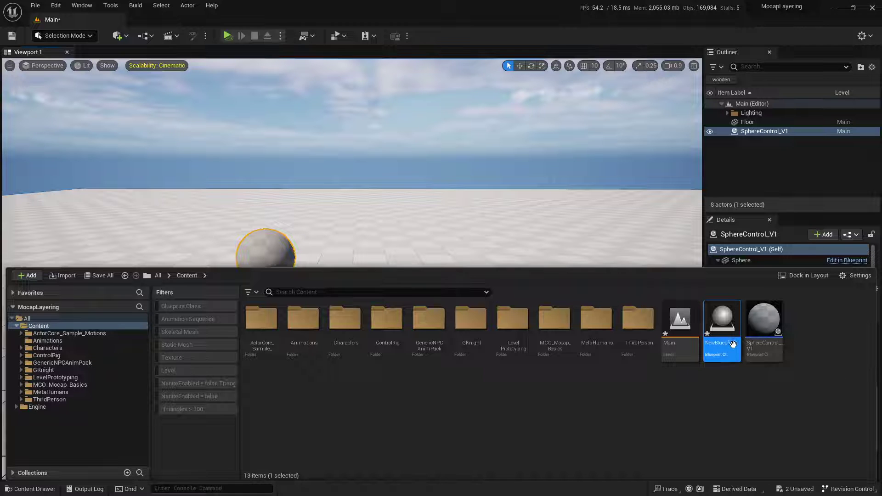
Rename the new Blueprint to PC
click(729, 344)
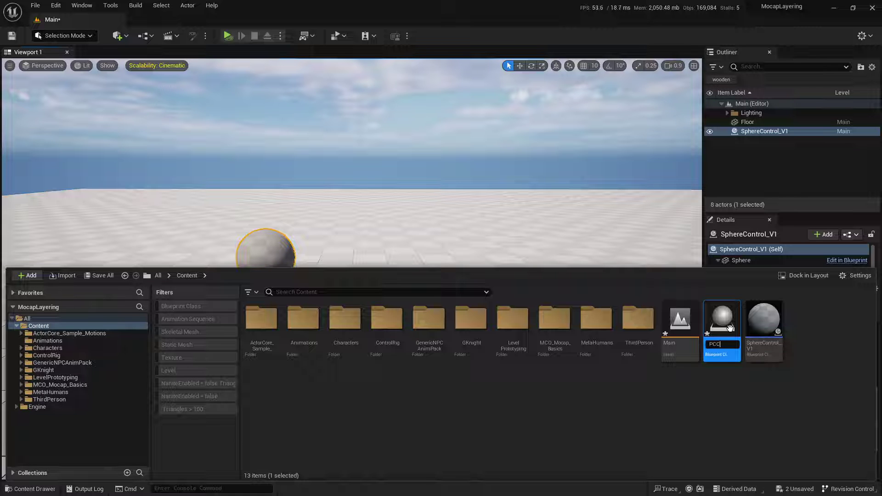
text(PC)
key(Return)
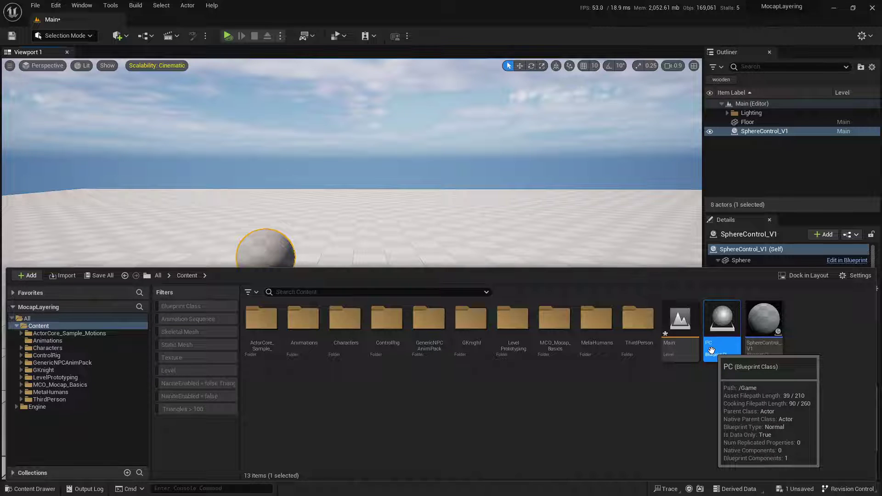
click(57, 6)
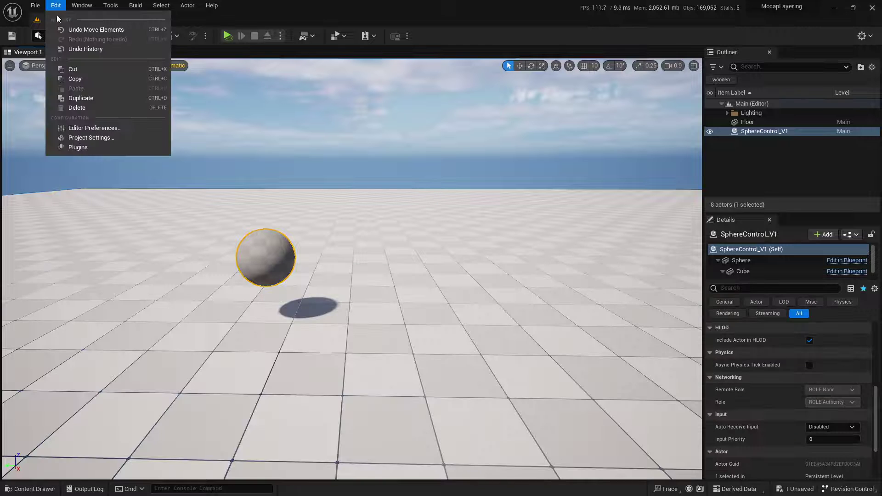
Filter the Plugins browser to physics plugins, confirm PhysicsControl is enabled, and close the window
click(93, 147)
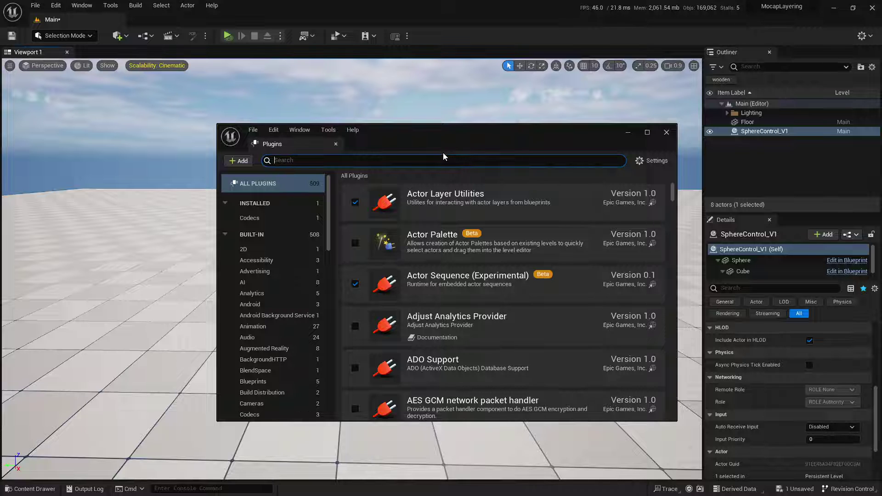
text(ys)
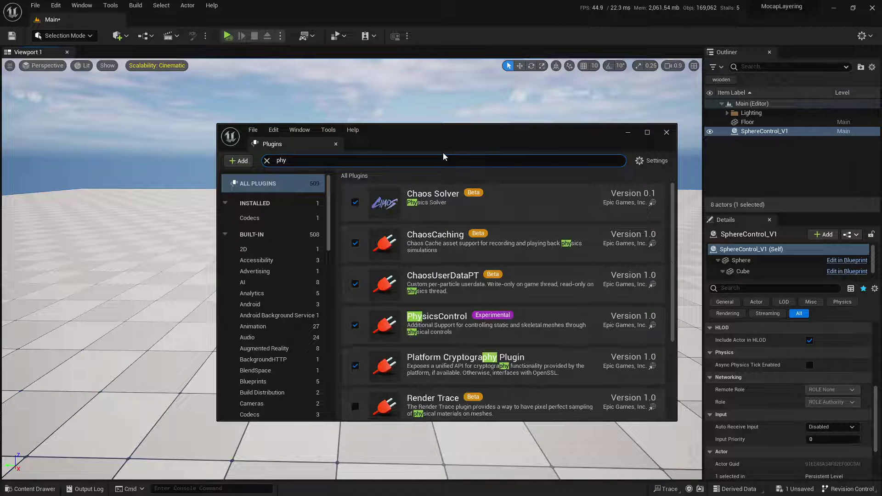
text(x)
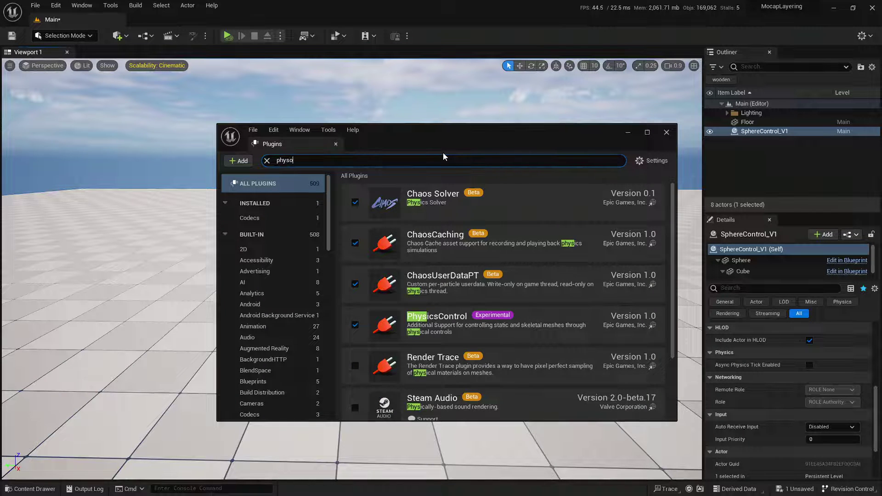
key(BackSpace)
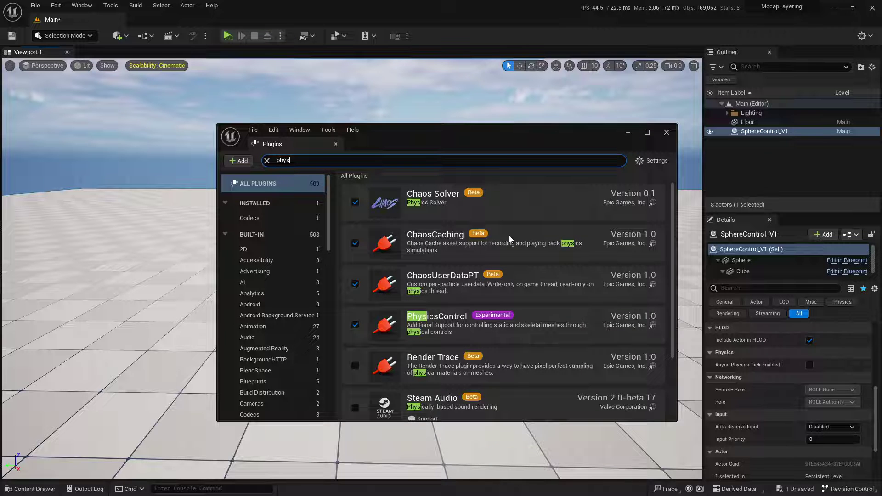
scroll(436, 296, down, 1)
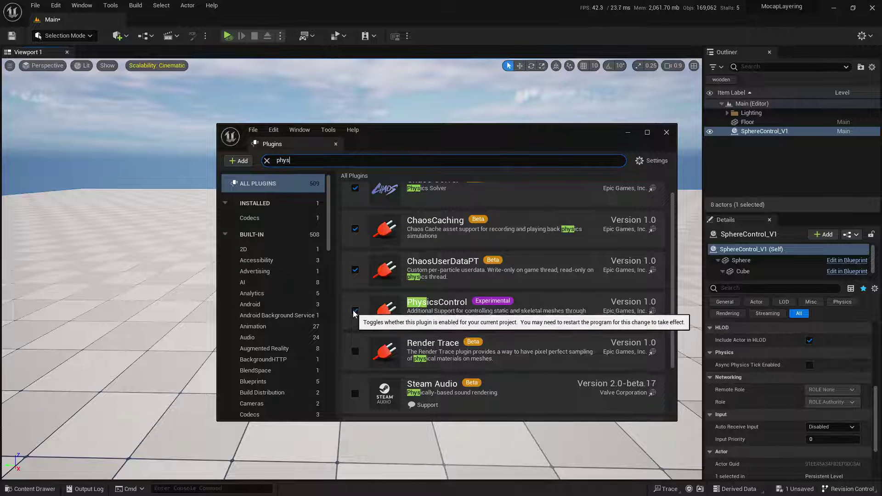
click(666, 133)
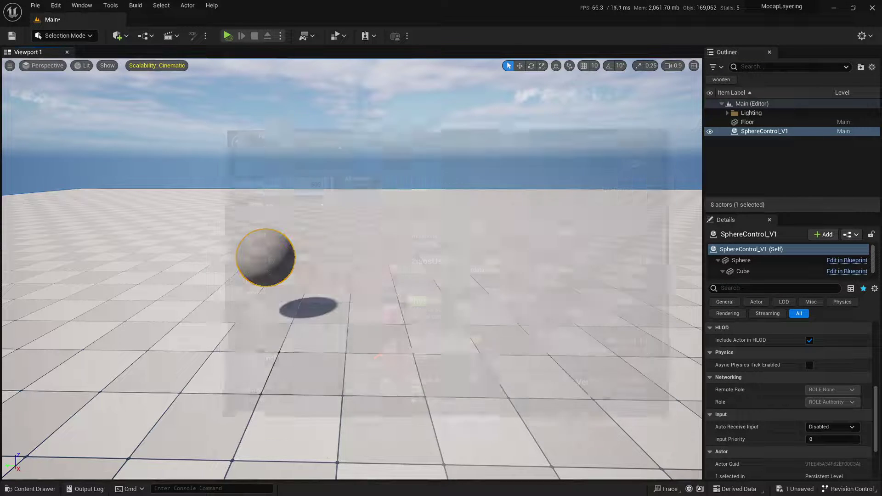
Open the PC Blueprint and search the component list for 'control' without adding anything
key(ctrl+space)
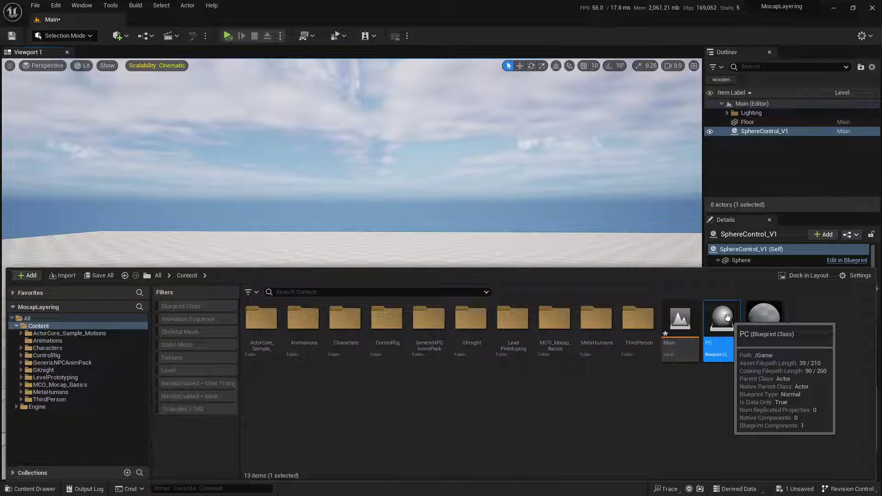
double_click(726, 346)
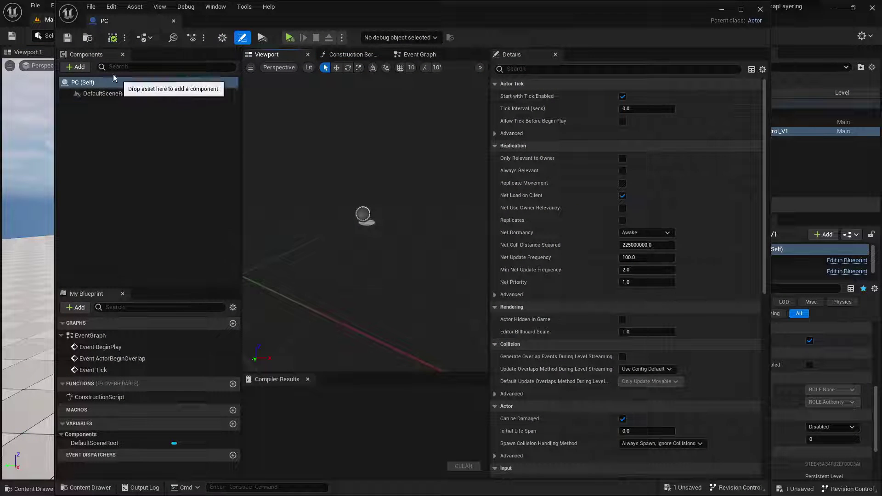
click(80, 69)
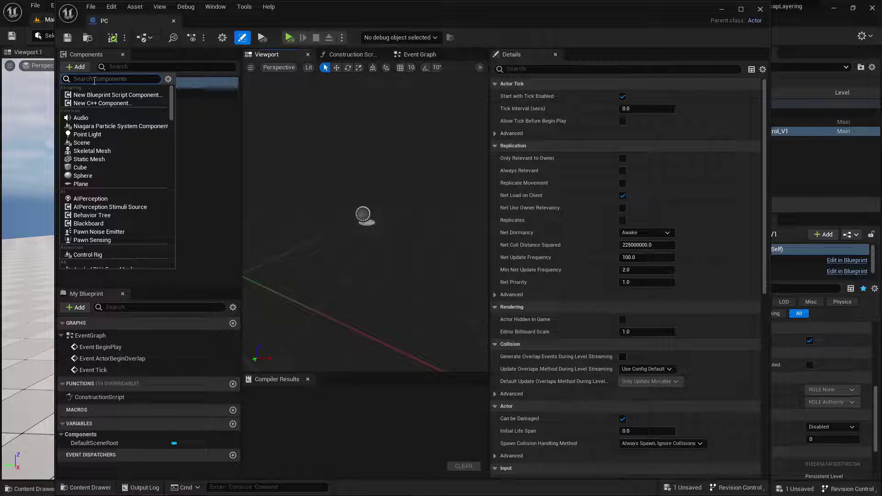
text(control)
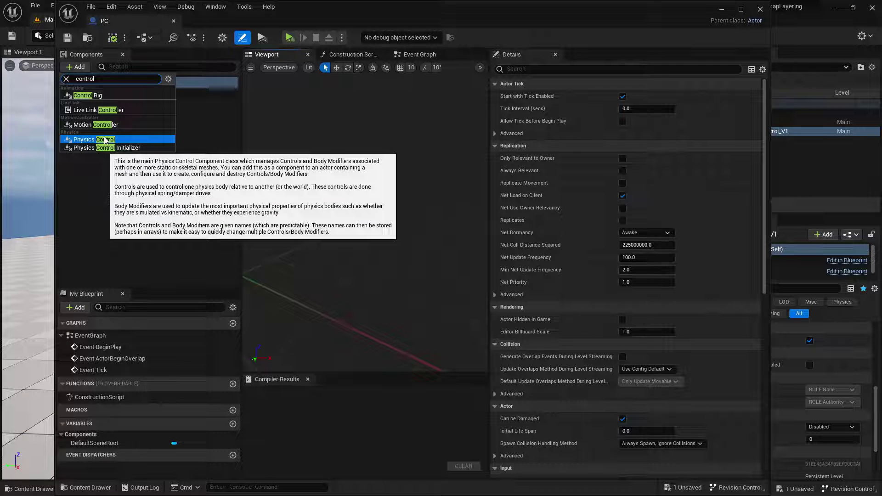
click(154, 202)
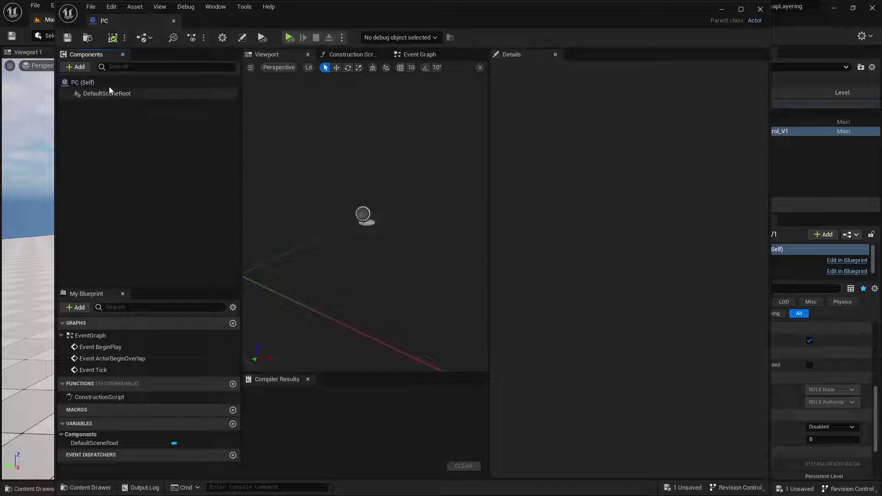
Add a Sphere component under the root, then a second sphere, Sphere1, as its child
click(81, 68)
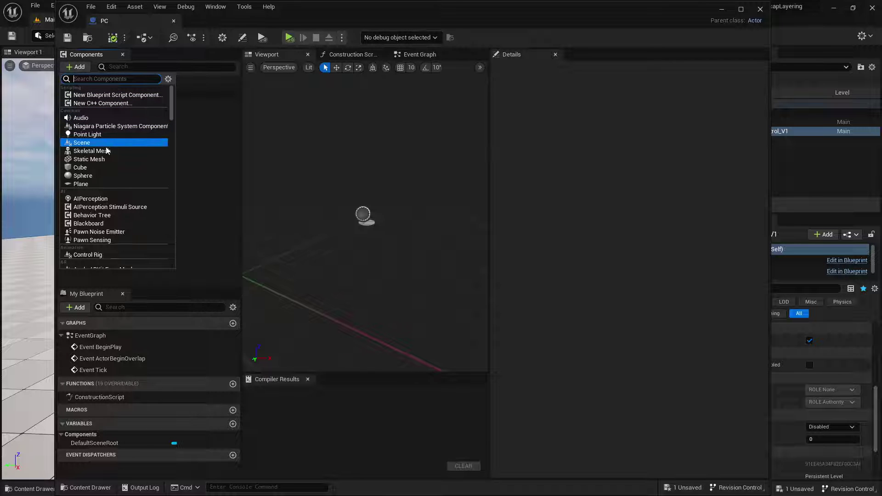
click(95, 176)
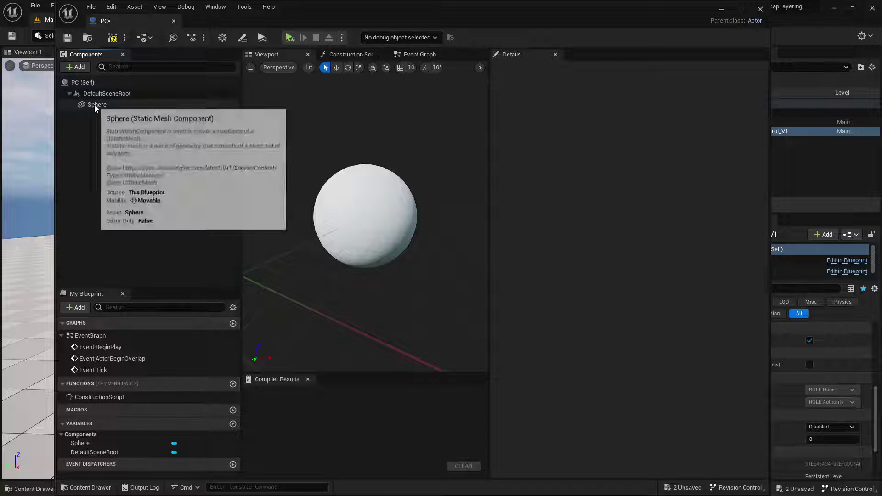
click(99, 105)
click(76, 67)
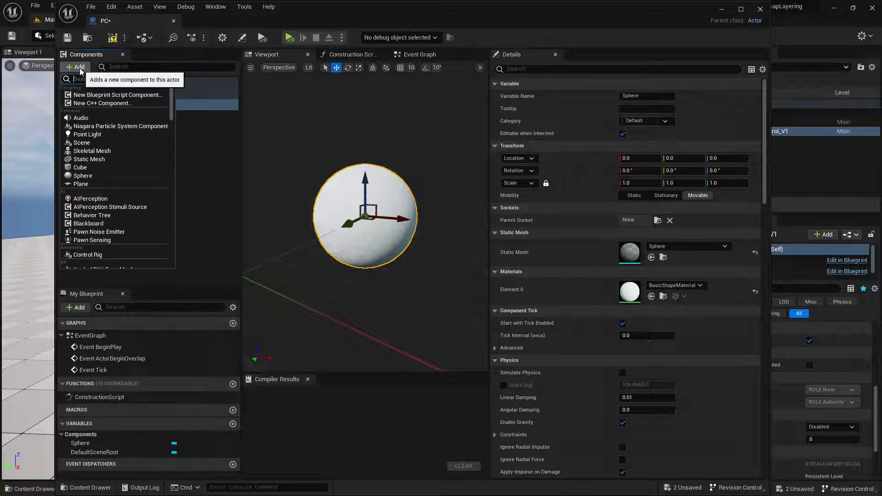
click(87, 175)
Inspect the Sphere, Sphere1 and DefaultSceneRoot components in the Components panel
click(100, 109)
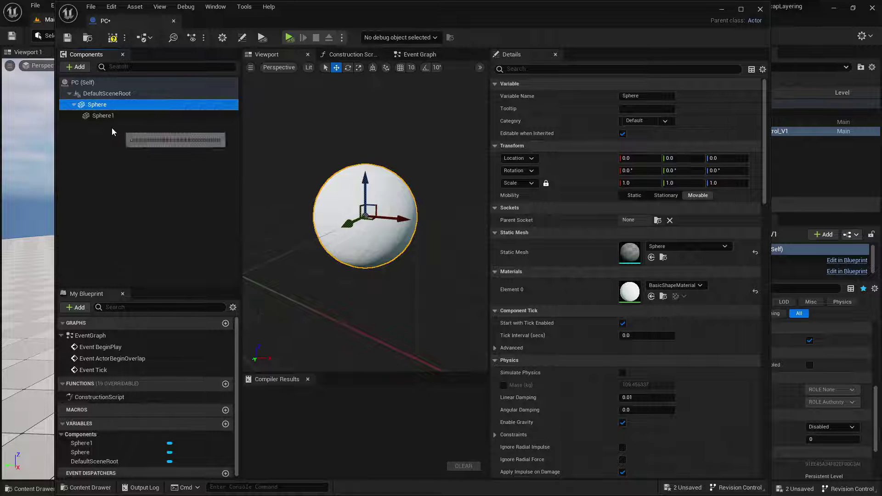
click(96, 116)
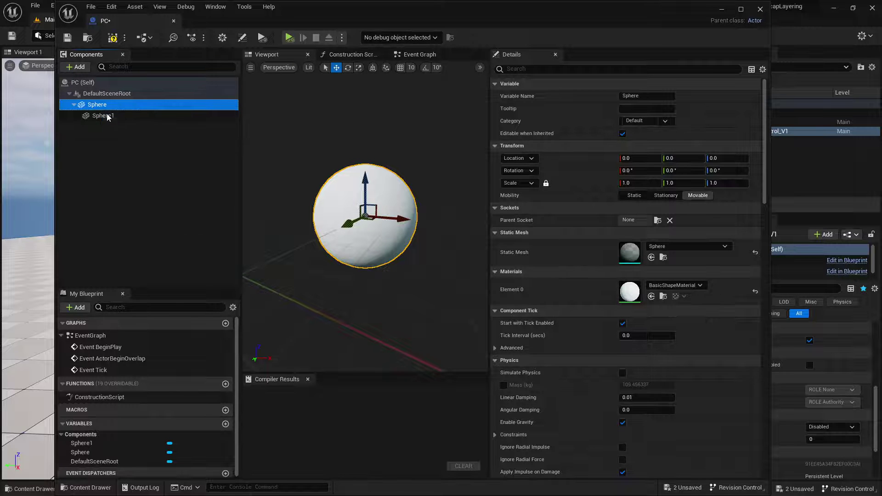
click(136, 97)
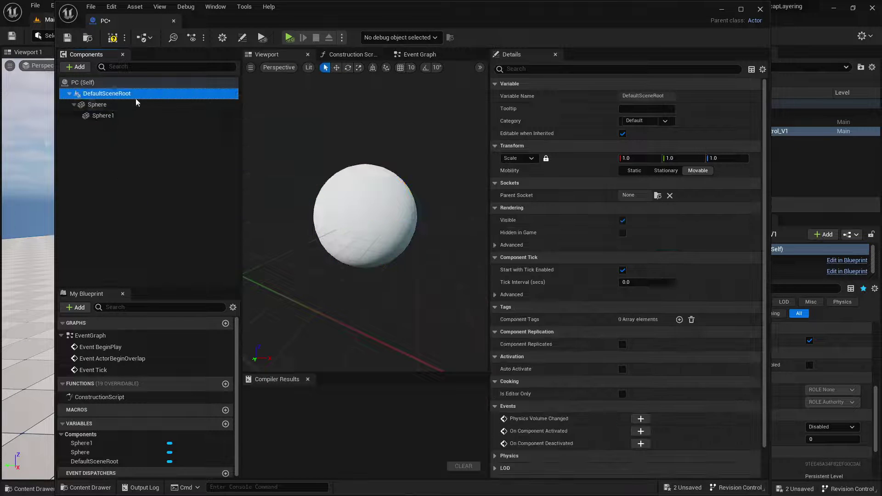
click(111, 105)
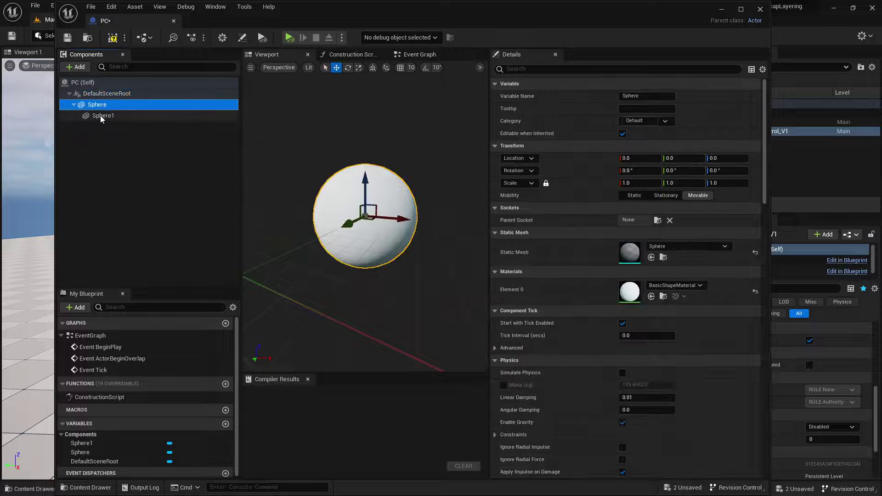
click(104, 115)
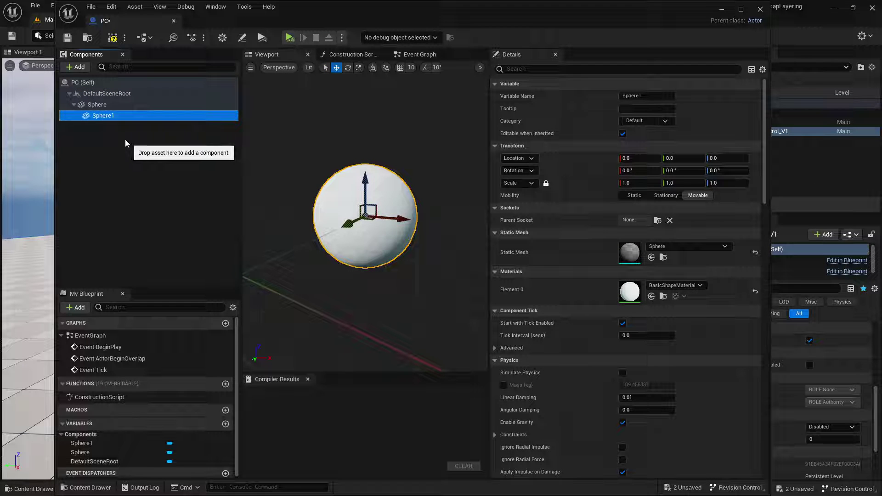
Add a Physics Control component under DefaultSceneRoot and clear the selection
click(104, 94)
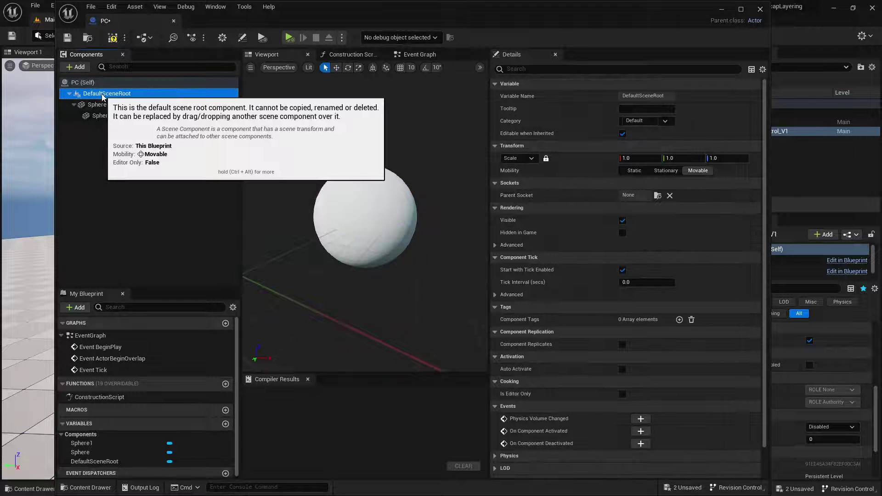
click(76, 69)
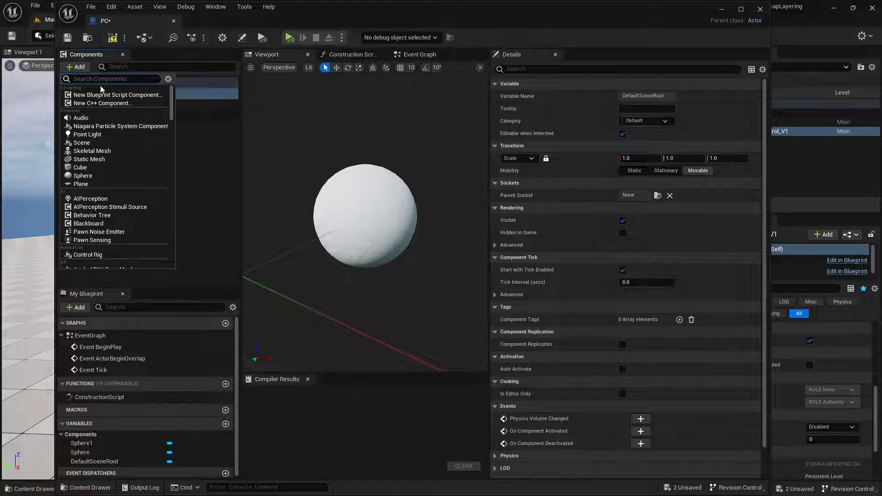
text(phys)
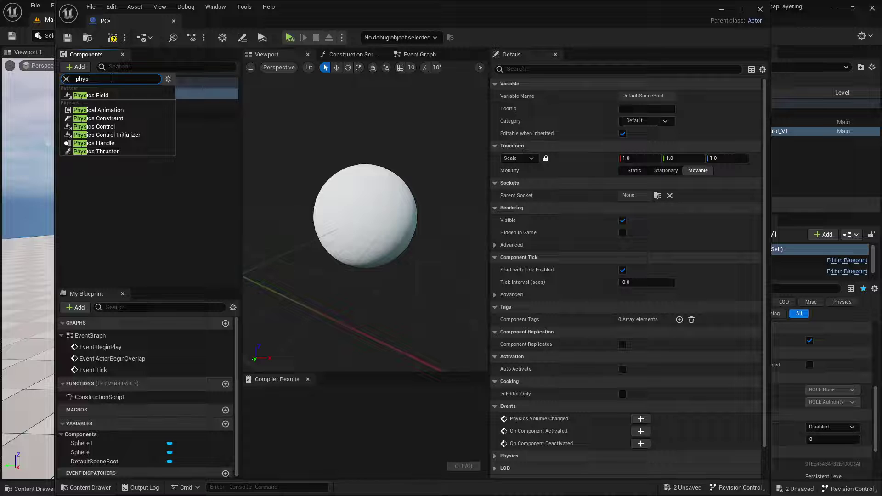
click(107, 127)
click(108, 133)
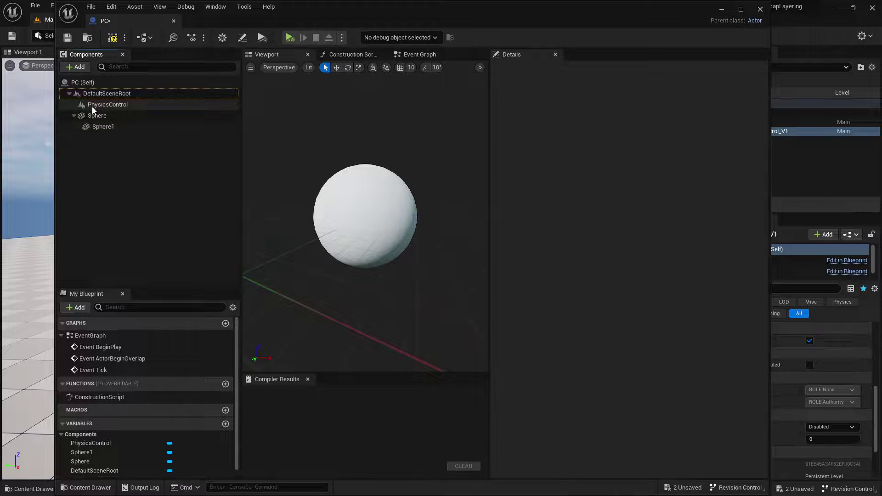